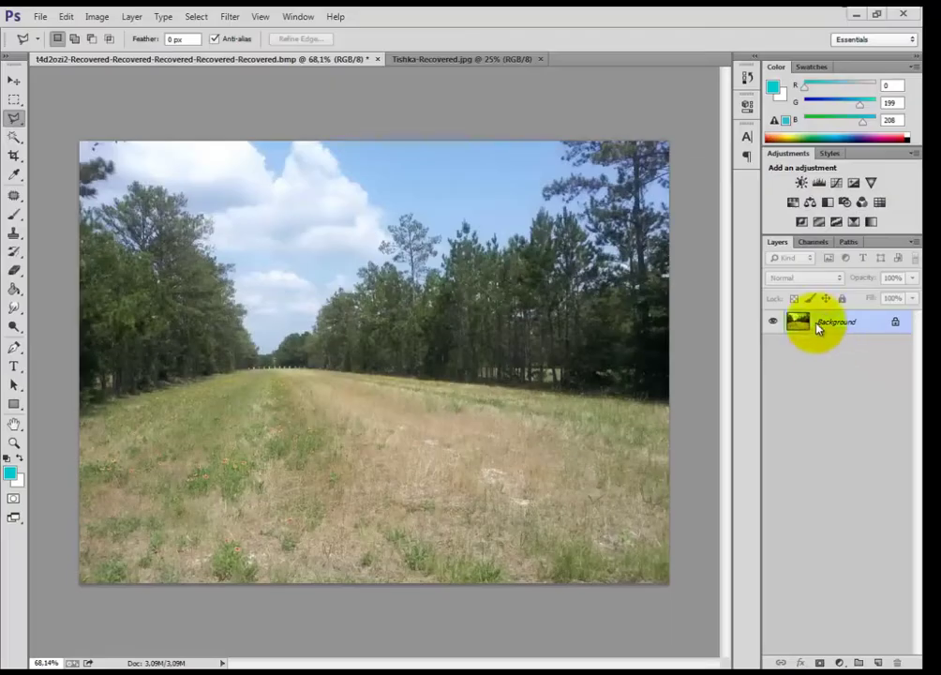
Duplicate the field photo's Background layer to create 'Background copy' above it.
{"action": "left_click", "coordinate": [840, 323]}
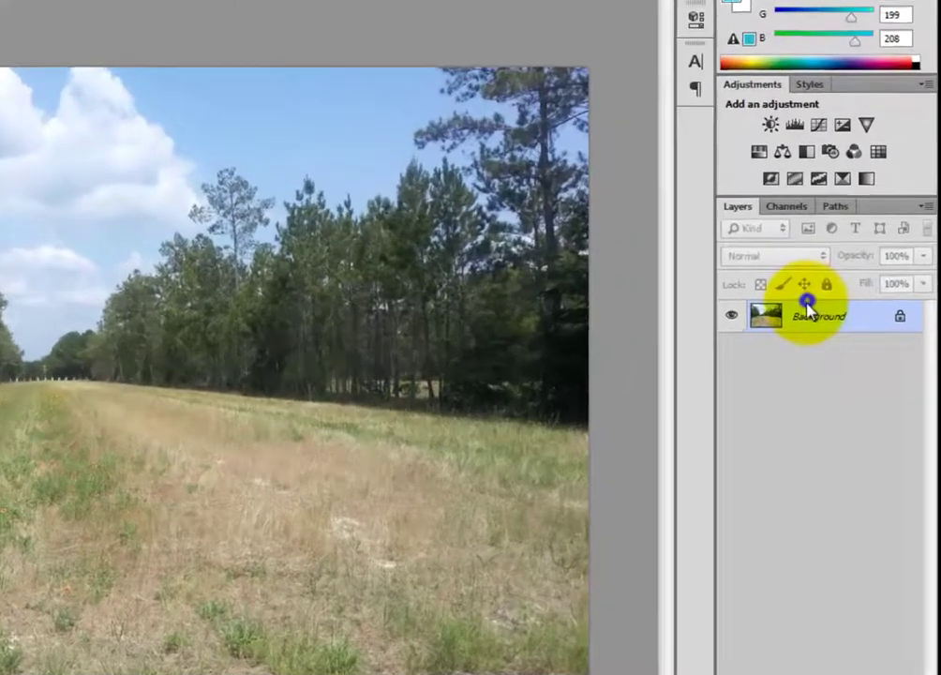
{"action": "right_click", "coordinate": [839, 323]}
{"action": "left_click", "coordinate": [790, 344]}
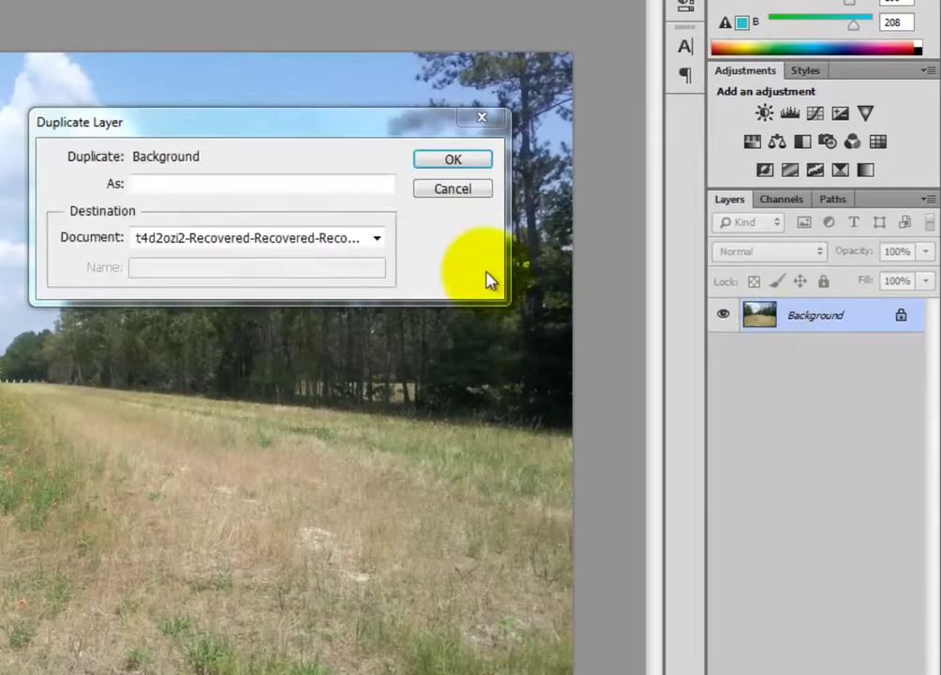
{"action": "left_click", "coordinate": [452, 163]}
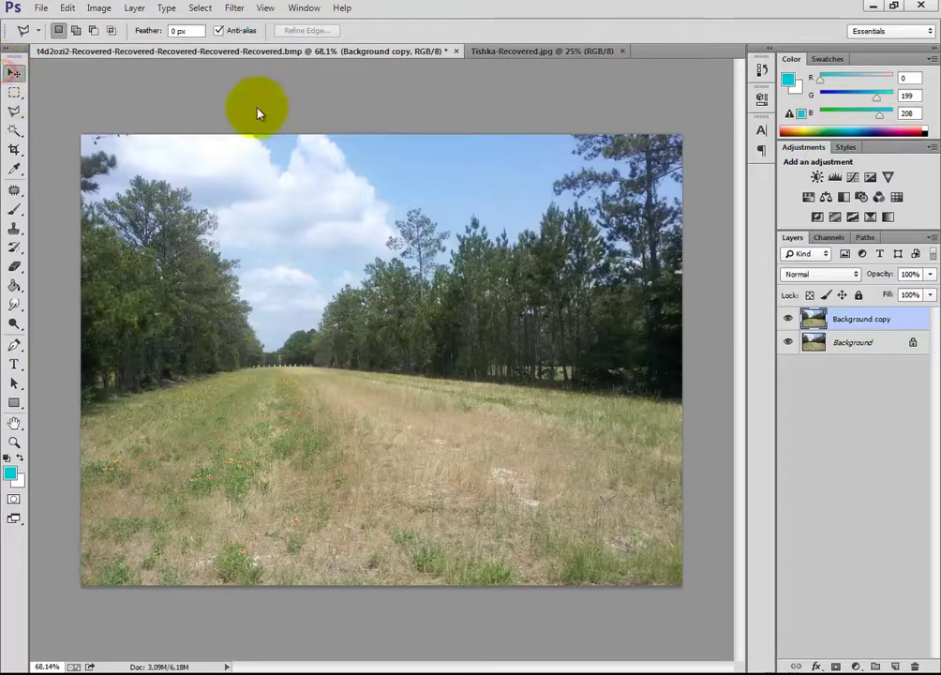
Flip the Background copy vertically and set its opacity to 50%.
{"action": "key", "text": "v"}
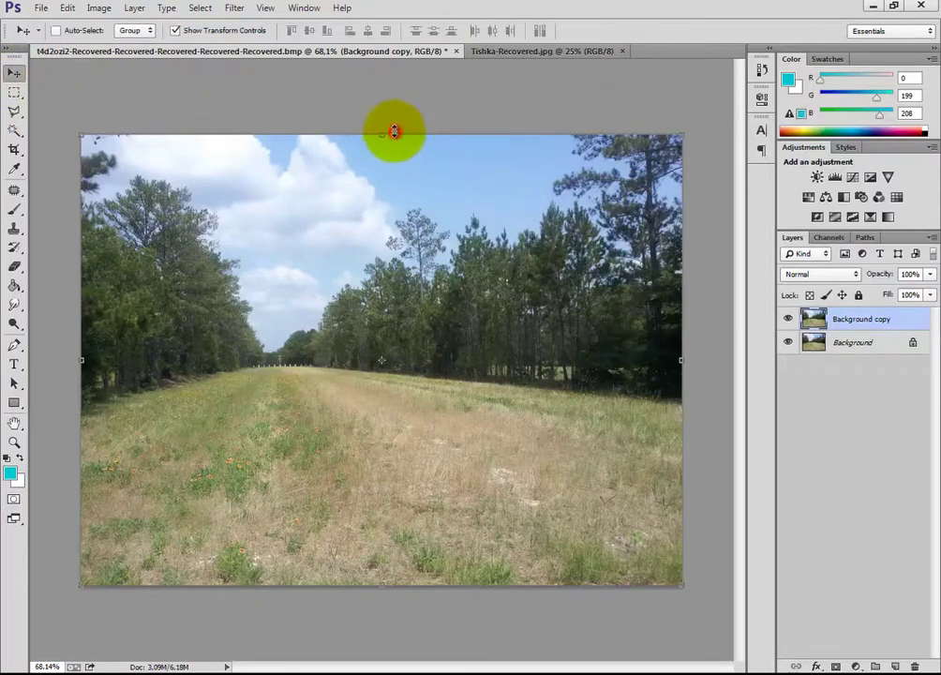
{"action": "left_click", "coordinate": [393, 131]}
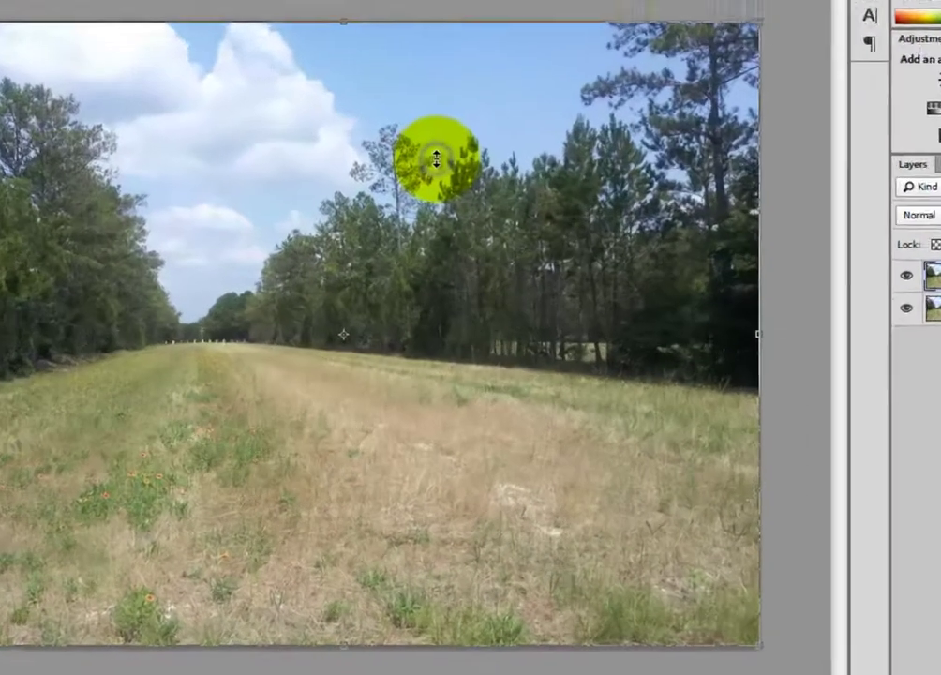
{"action": "right_click", "coordinate": [436, 159]}
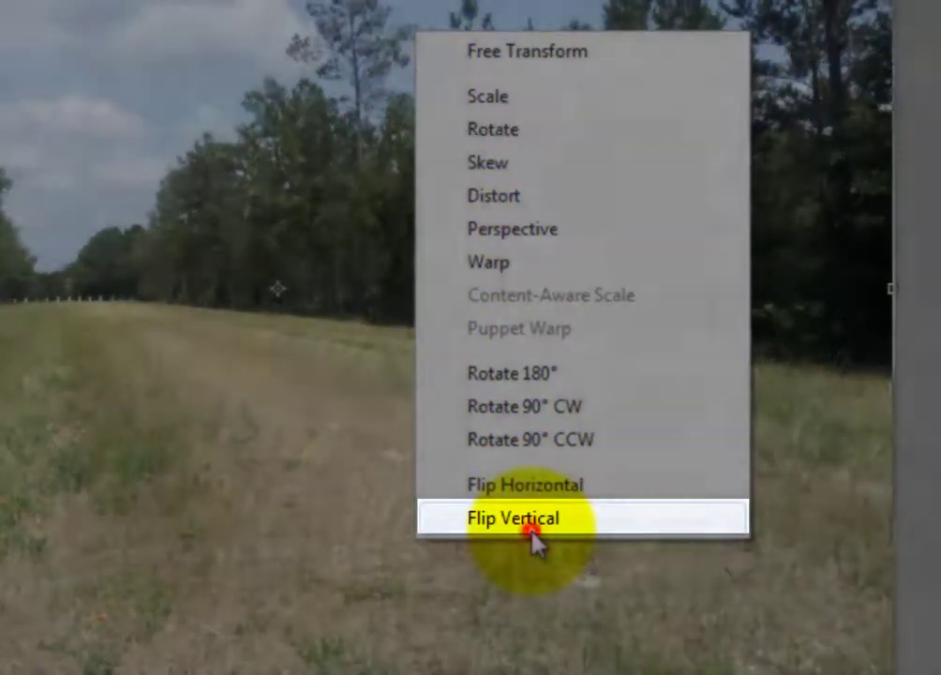
{"action": "left_click", "coordinate": [531, 534]}
{"action": "type", "text": "50"}
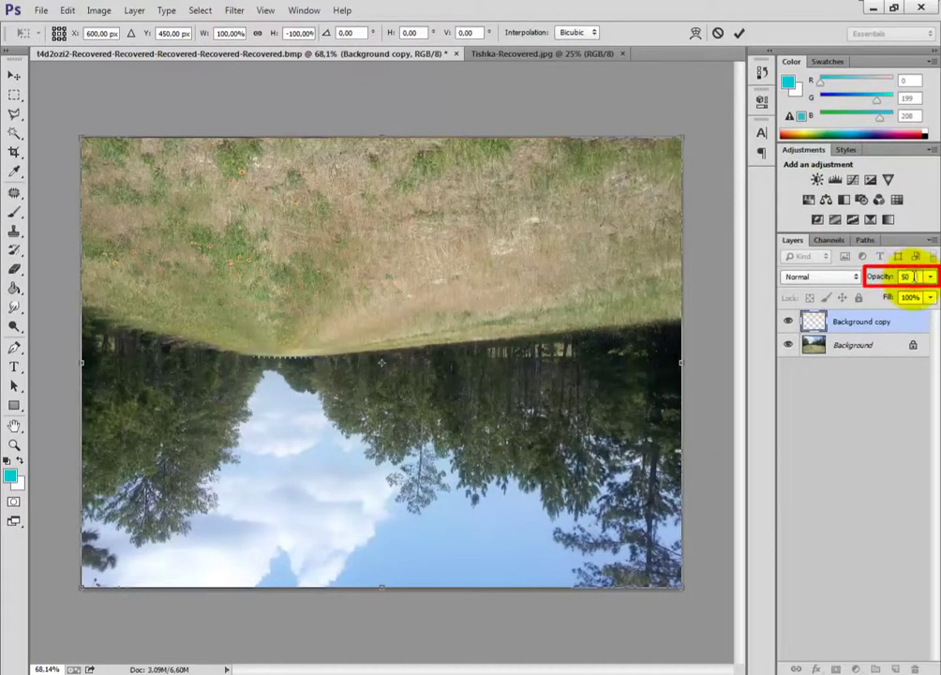
{"action": "key", "text": "Return"}
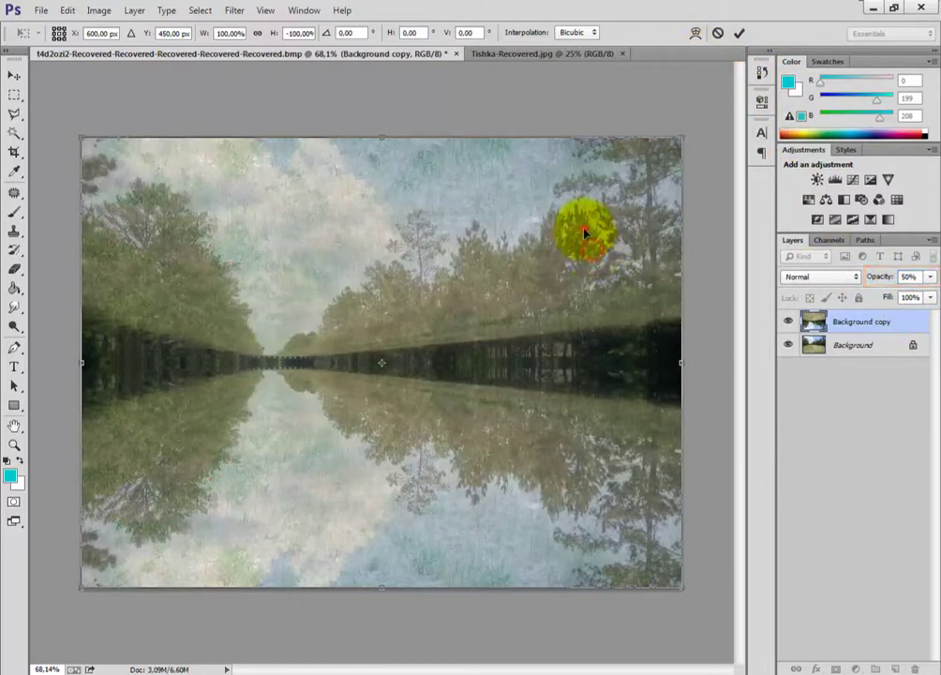
Nudge the flipped layer to Y 471 px so its mirrored tree line meets the horizon.
{"action": "left_click_drag", "start_coordinate": [584, 238], "coordinate": [584, 248]}
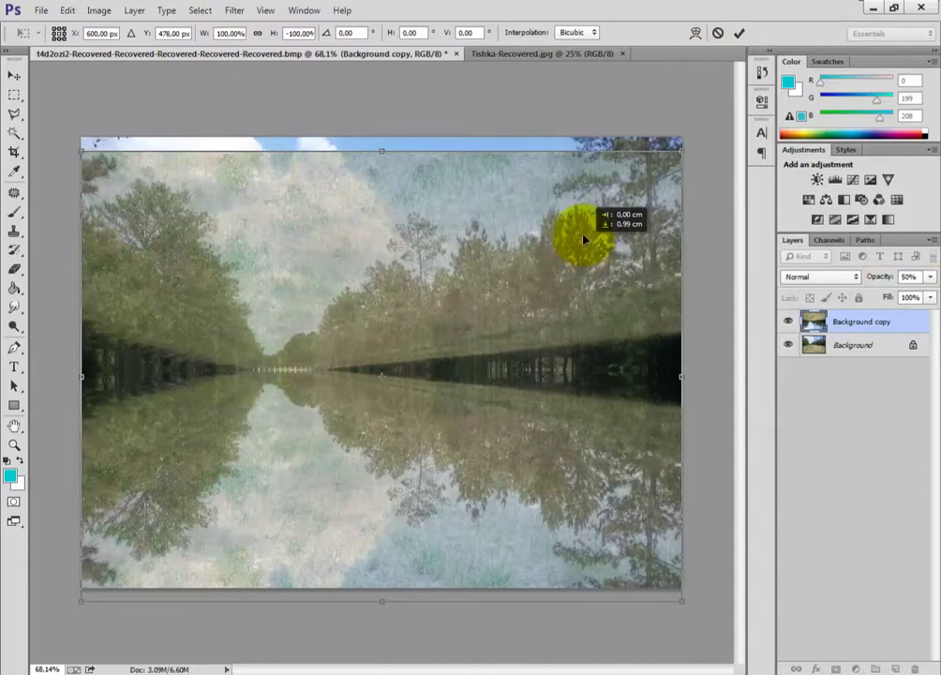
{"action": "key", "text": "ctrl+z"}
{"action": "key", "text": "ctrl+z"}
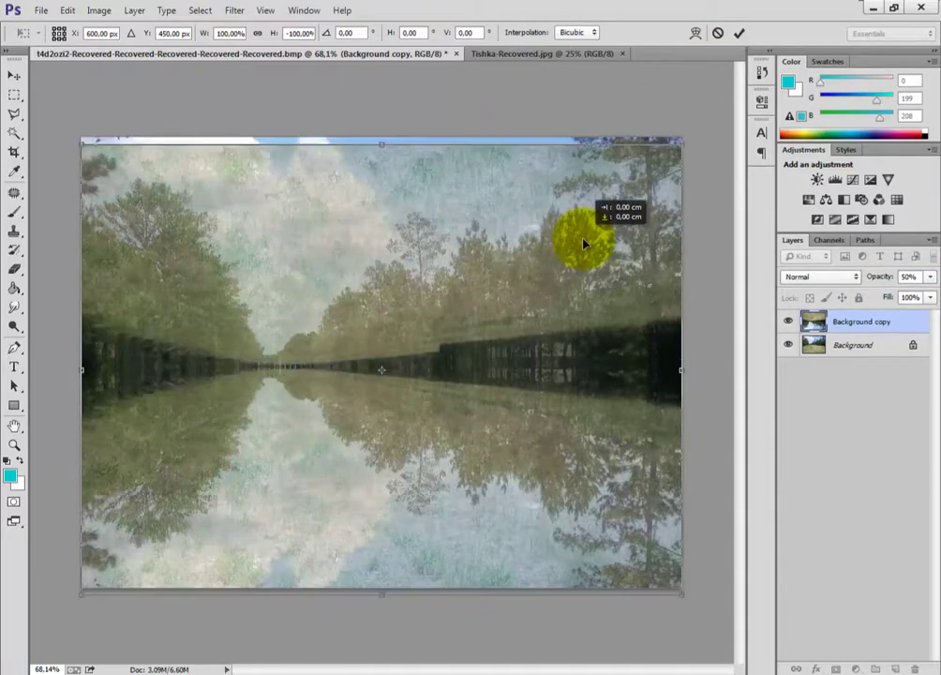
{"action": "key", "text": "Down"}
{"action": "key", "text": "Down"}
{"action": "key", "text": "Down"}
{"action": "key", "text": "Down"}
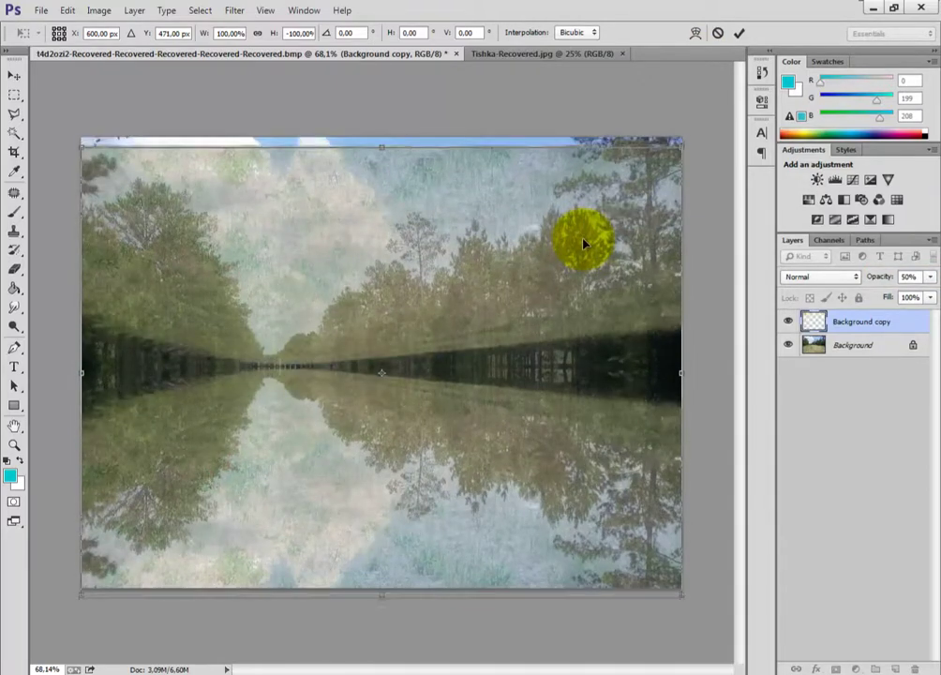
{"action": "key", "text": "Up"}
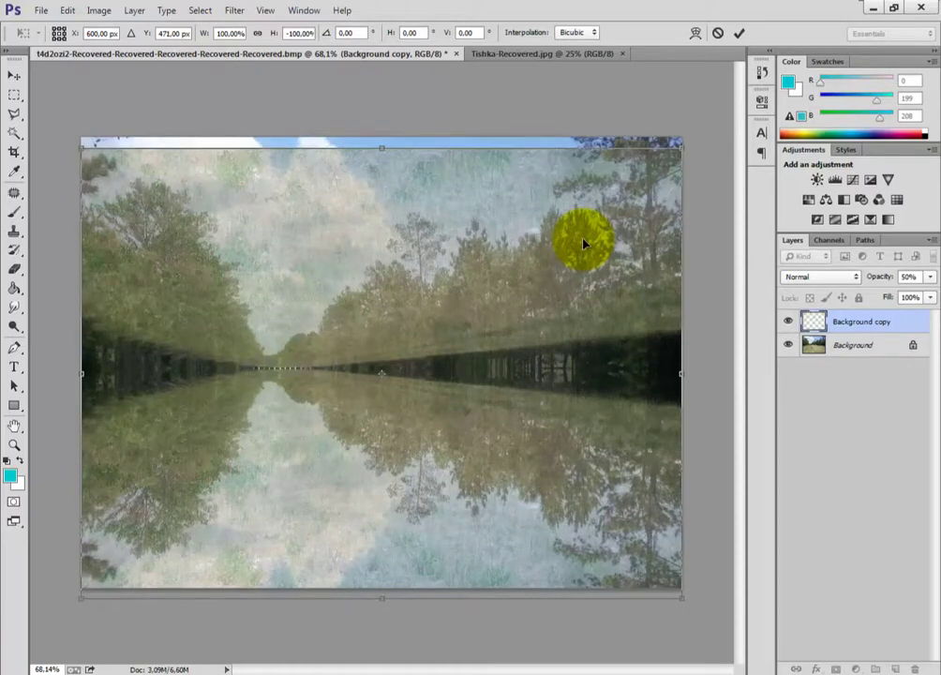
Commit the flip, restore 100% opacity, and lasso-delete the flipped copy above the horizon.
{"action": "left_click", "coordinate": [740, 36]}
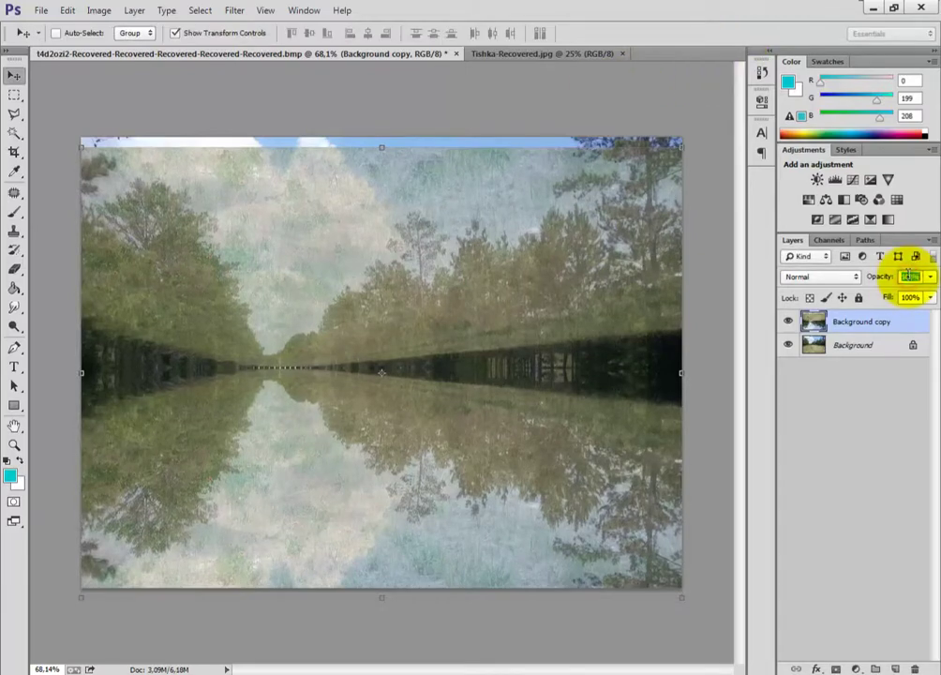
{"action": "key", "text": "Return"}
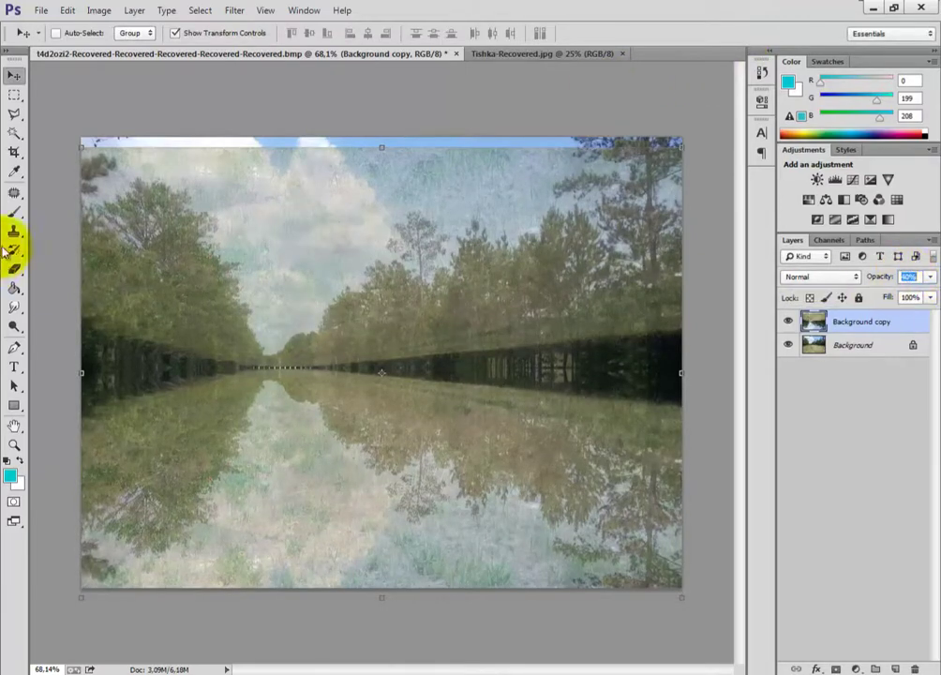
{"action": "left_click", "coordinate": [15, 115]}
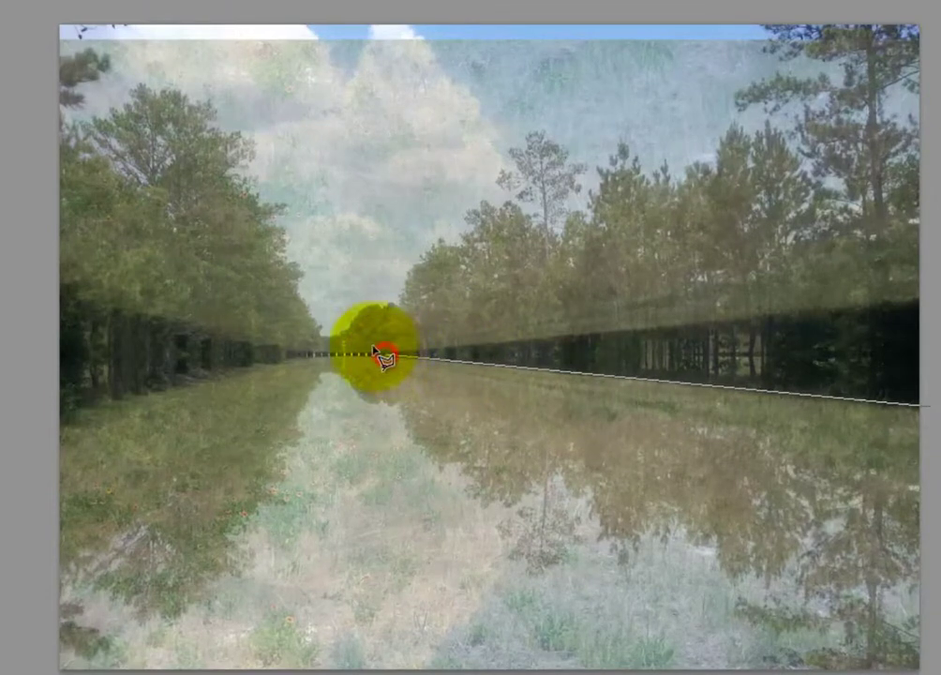
{"action": "left_click", "coordinate": [380, 354]}
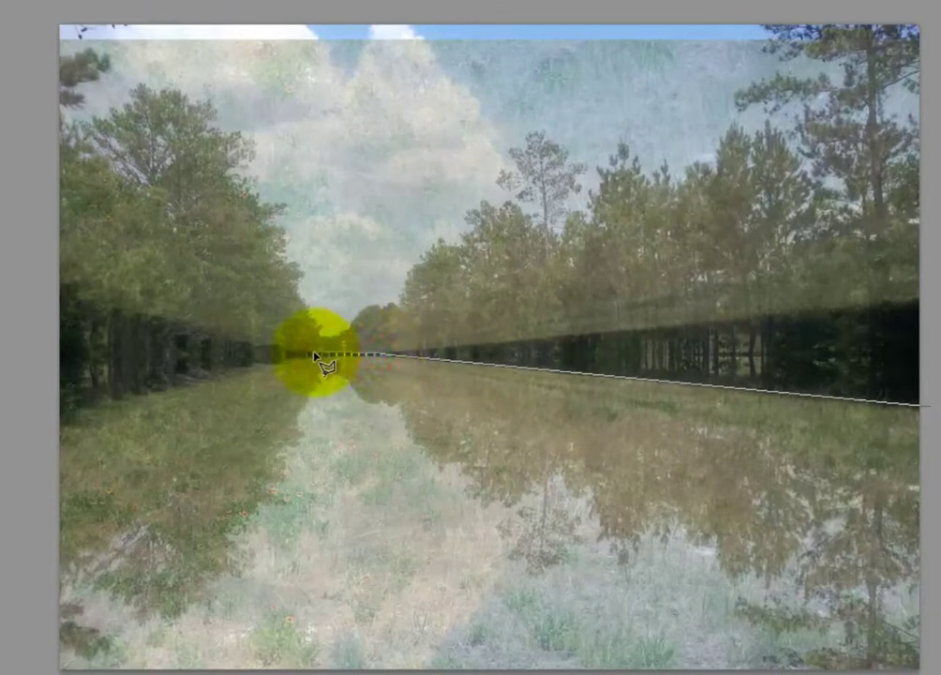
{"action": "left_click", "coordinate": [309, 355]}
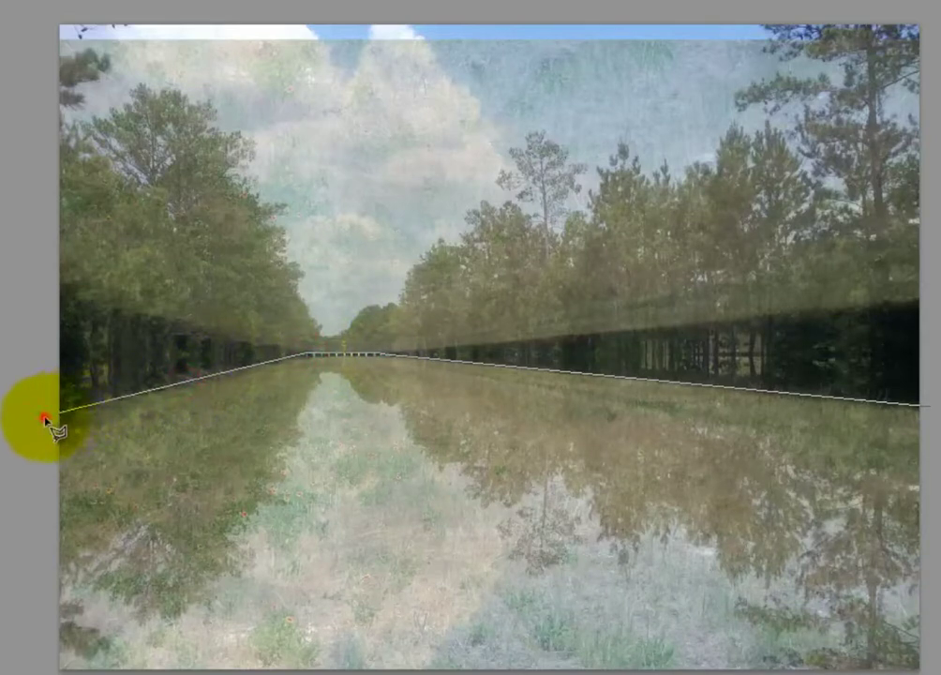
{"action": "left_click", "coordinate": [44, 415]}
{"action": "left_click", "coordinate": [46, 5]}
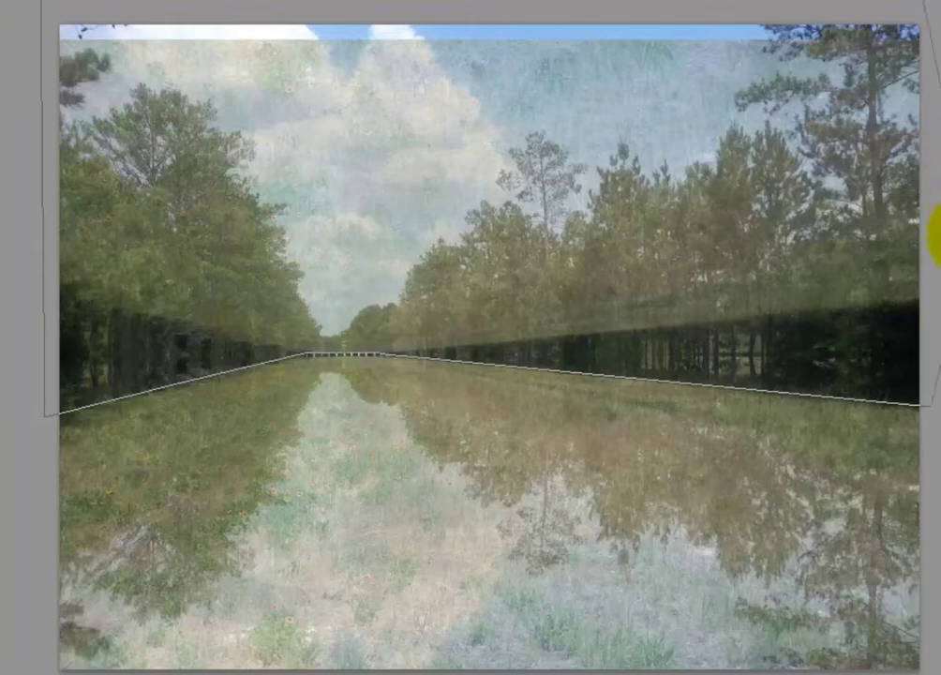
{"action": "double_click", "coordinate": [935, 238]}
{"action": "key", "text": "Delete"}
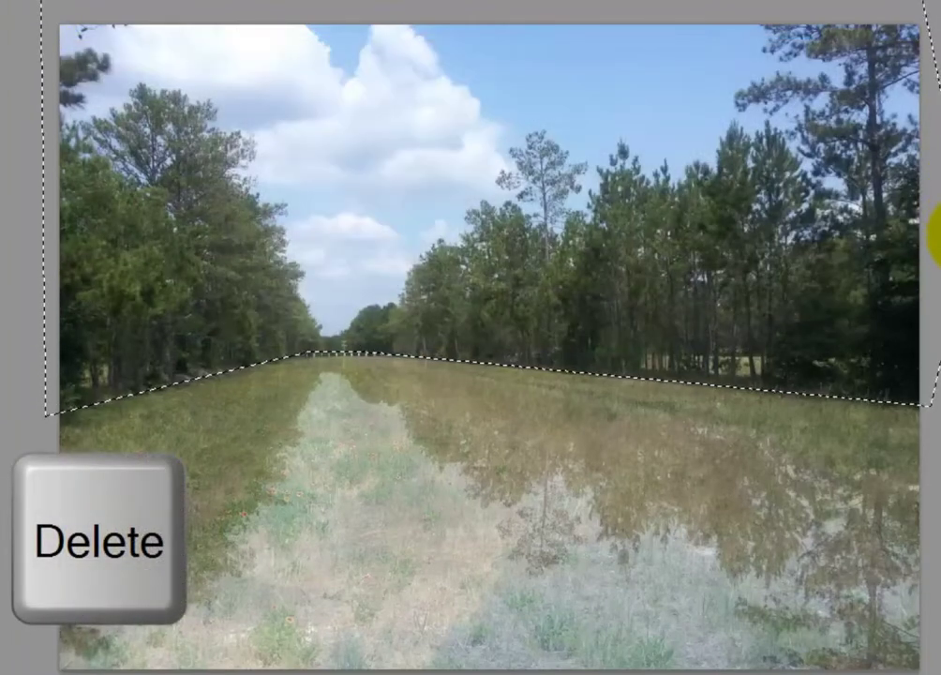
{"action": "left_click", "coordinate": [935, 238]}
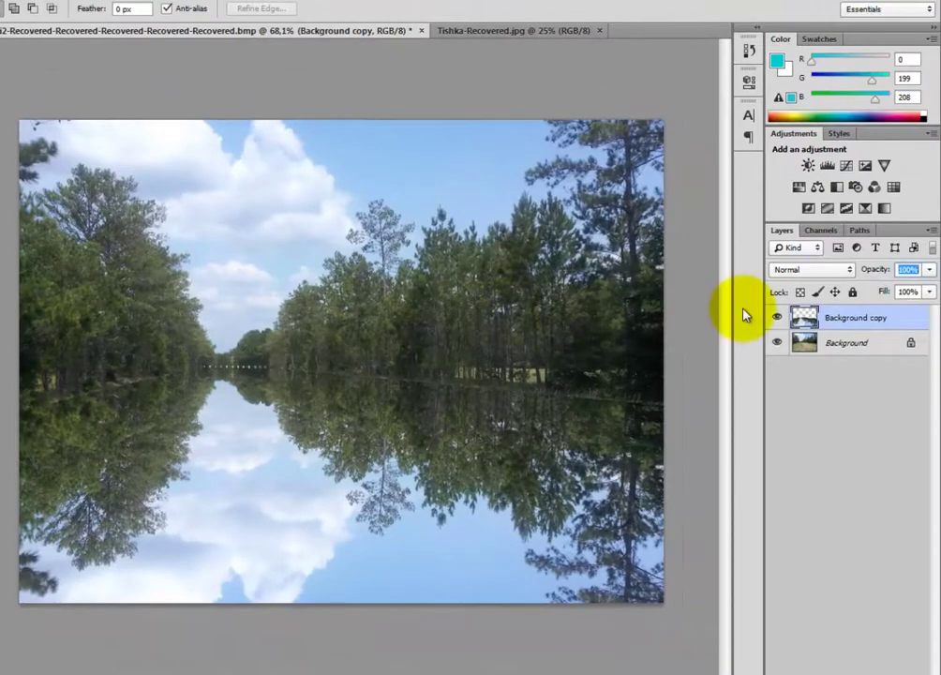
Set the reflection layer to Hard Light and add an empty Layer 1 above it.
{"action": "left_click", "coordinate": [814, 270]}
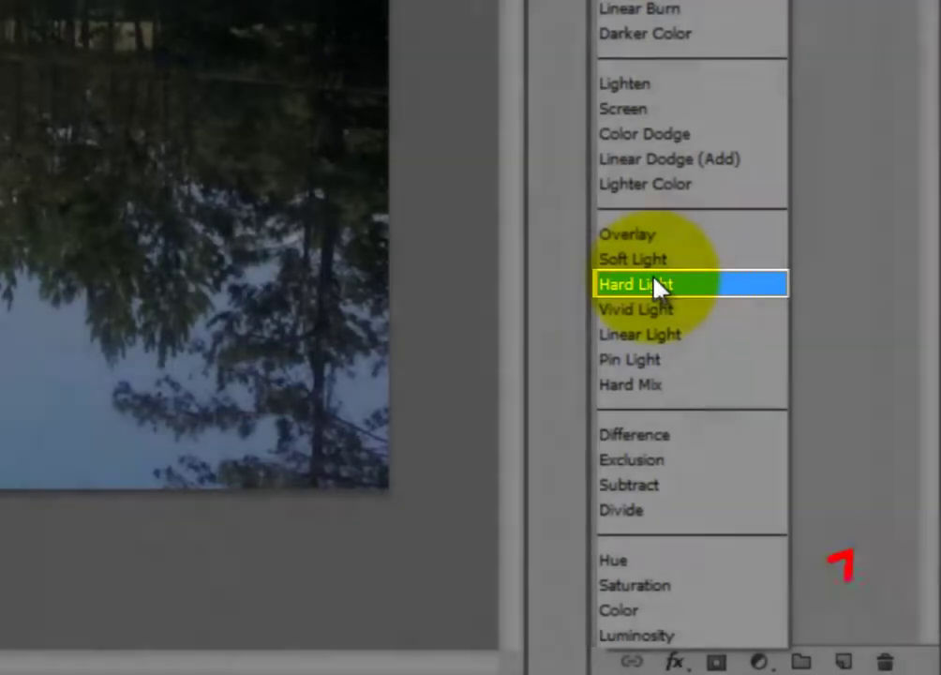
{"action": "left_click", "coordinate": [656, 285]}
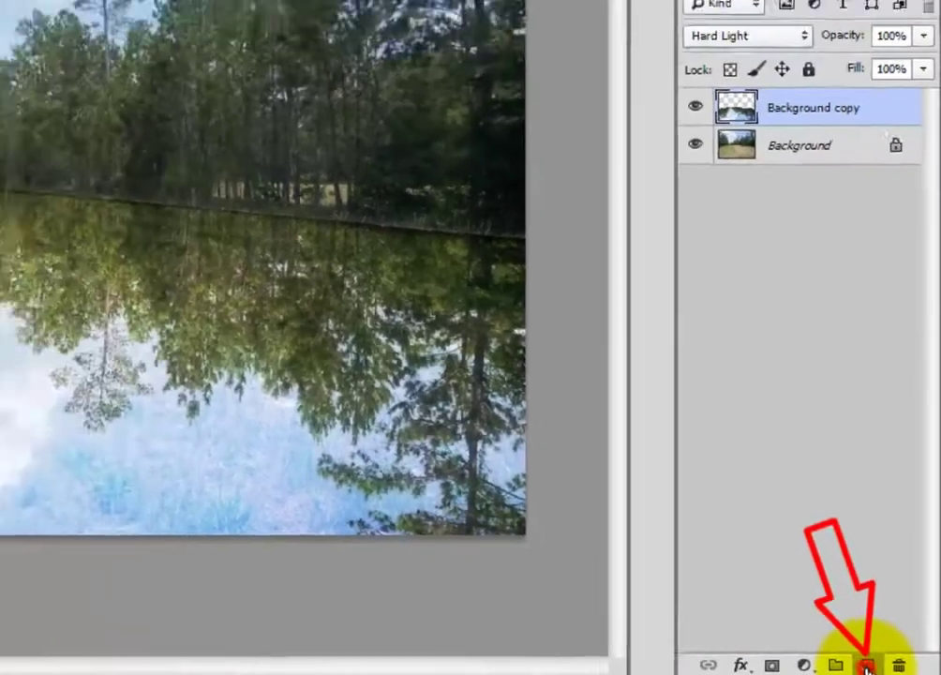
{"action": "left_click", "coordinate": [844, 661]}
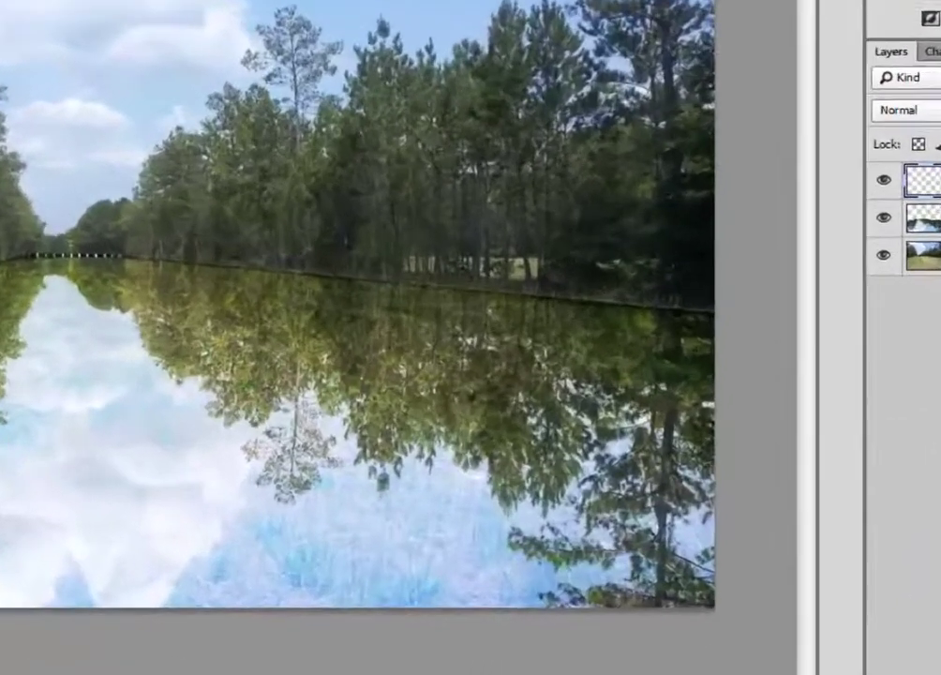
Set the foreground colour to cyan #00c7d0 and bring up the Filter menu.
{"action": "left_click", "coordinate": [11, 480]}
{"action": "key", "text": "Tab"}
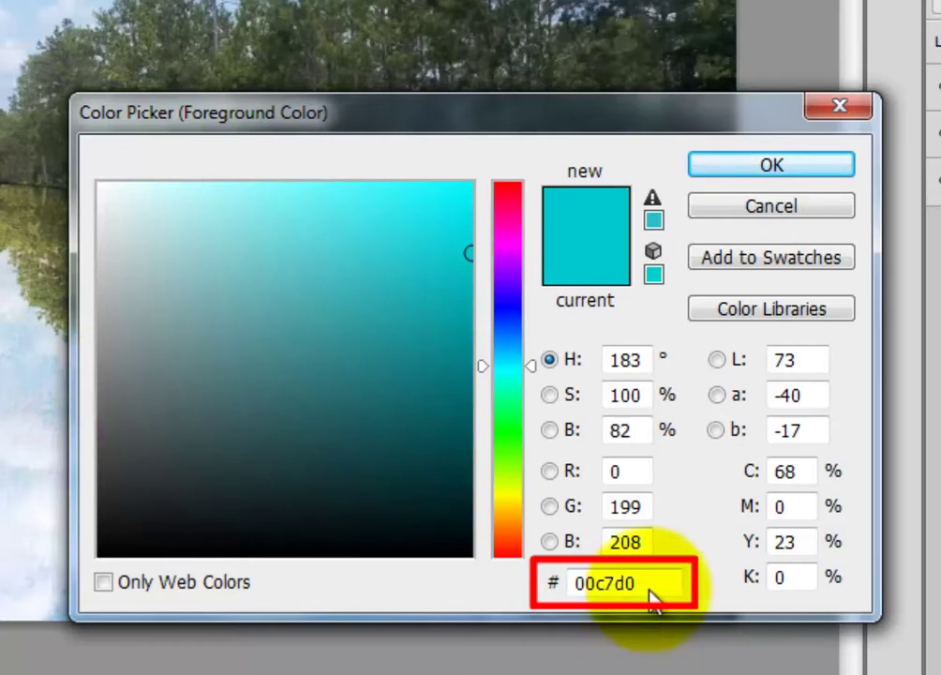
{"action": "left_click_drag", "start_coordinate": [651, 584], "coordinate": [575, 585]}
{"action": "left_click", "coordinate": [733, 173]}
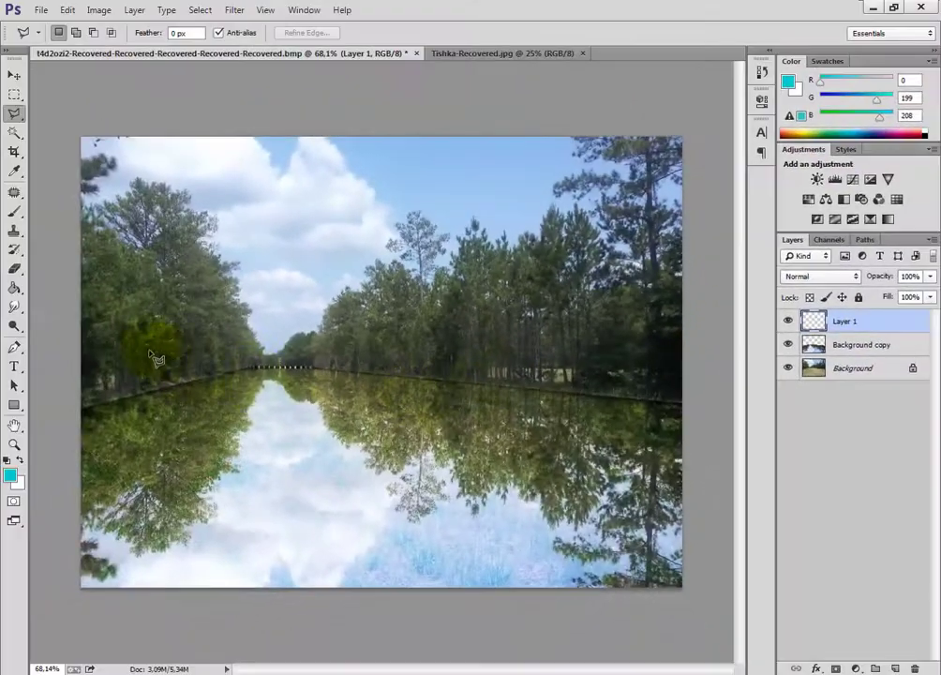
{"action": "left_click", "coordinate": [234, 10]}
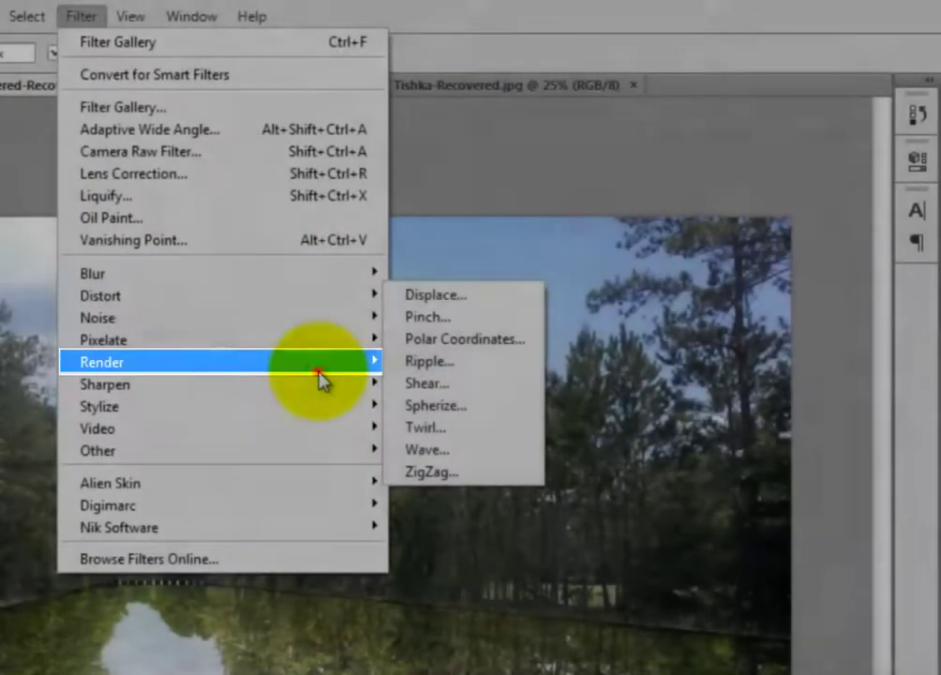
{"action": "mouse_move", "coordinate": [103, 361]}
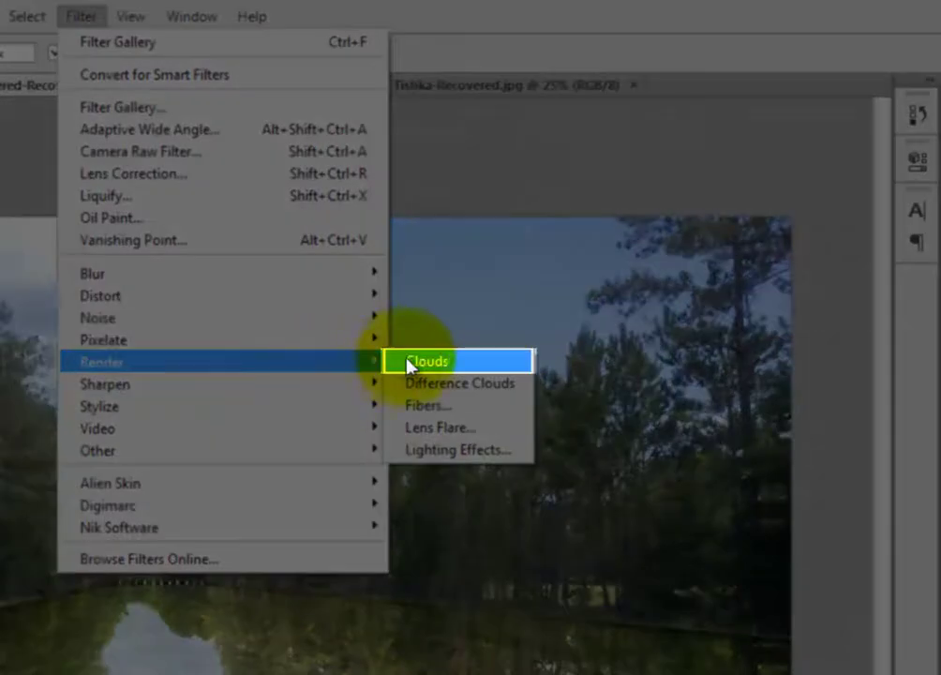
Render cyan clouds on Layer 1, then apply Glass with Smoothness 6 and Scaling 90%.
{"action": "left_click", "coordinate": [425, 364]}
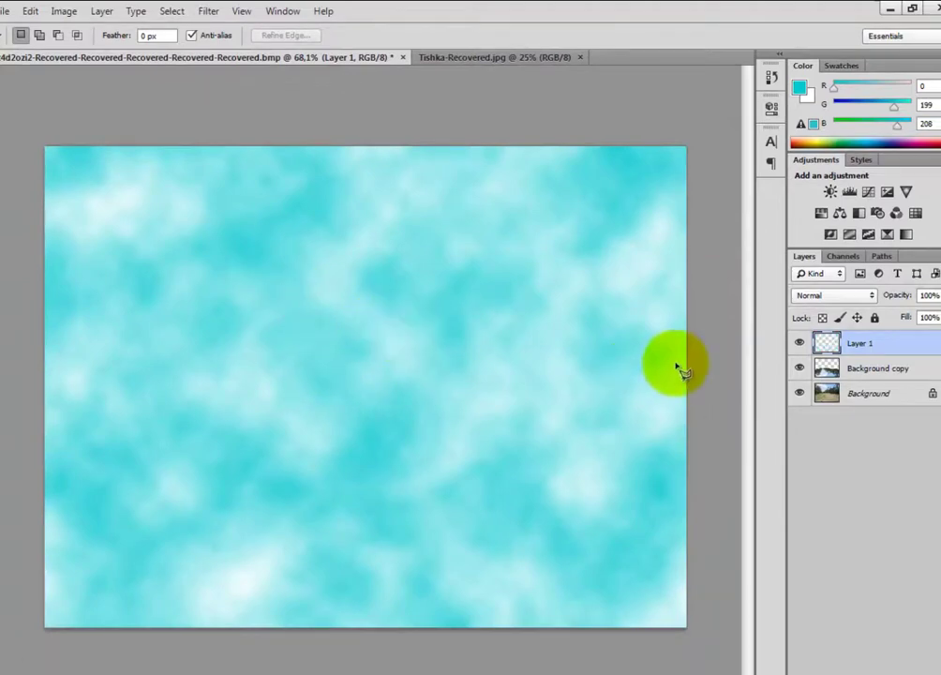
{"action": "key", "text": "ctrl+f"}
{"action": "left_click", "coordinate": [208, 10]}
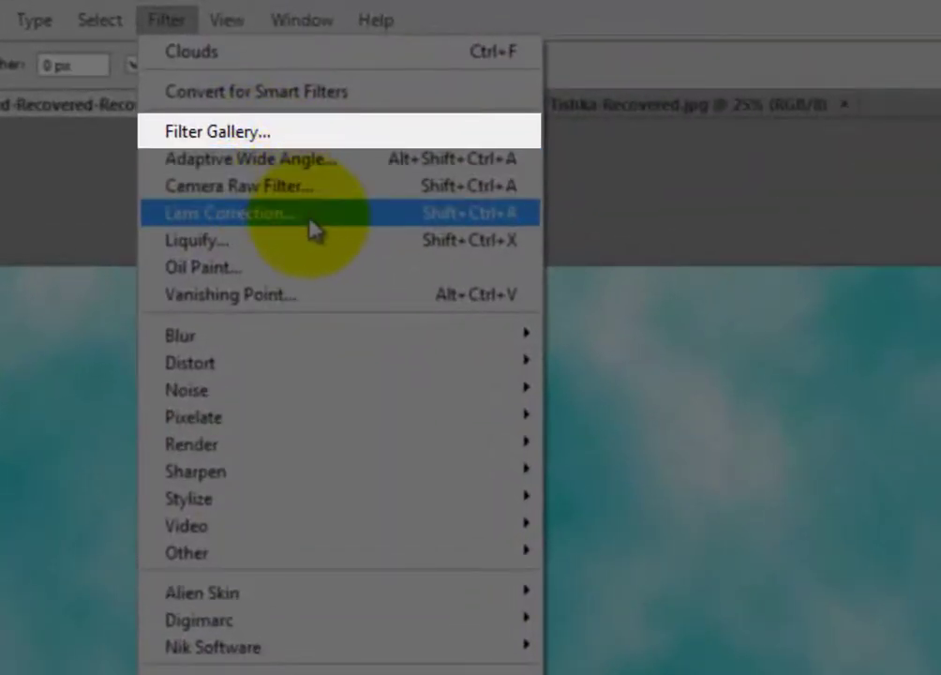
{"action": "left_click", "coordinate": [401, 133]}
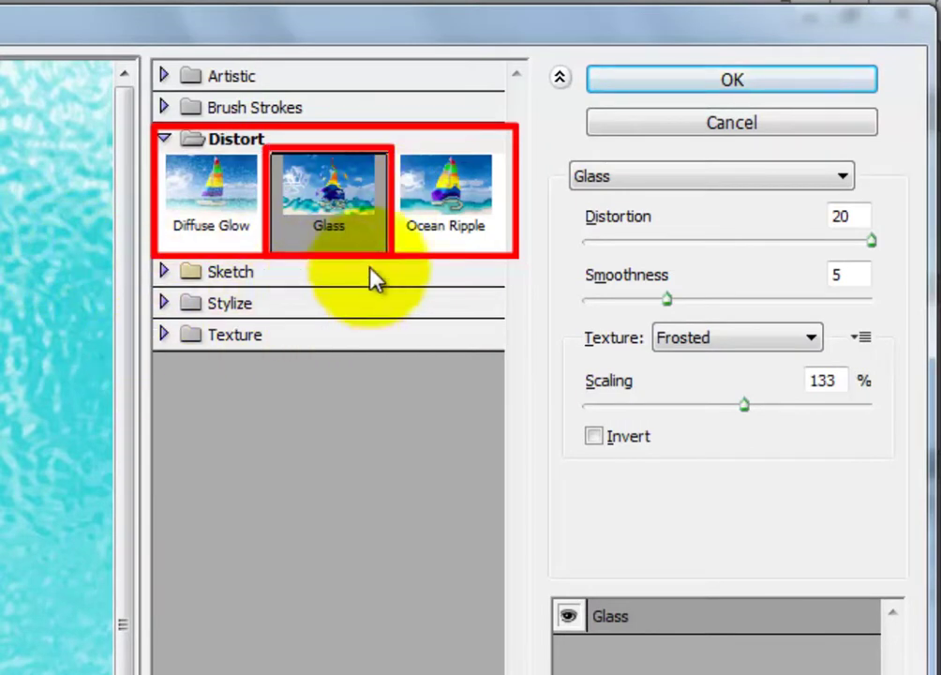
{"action": "left_click_drag", "start_coordinate": [666, 300], "coordinate": [689, 302]}
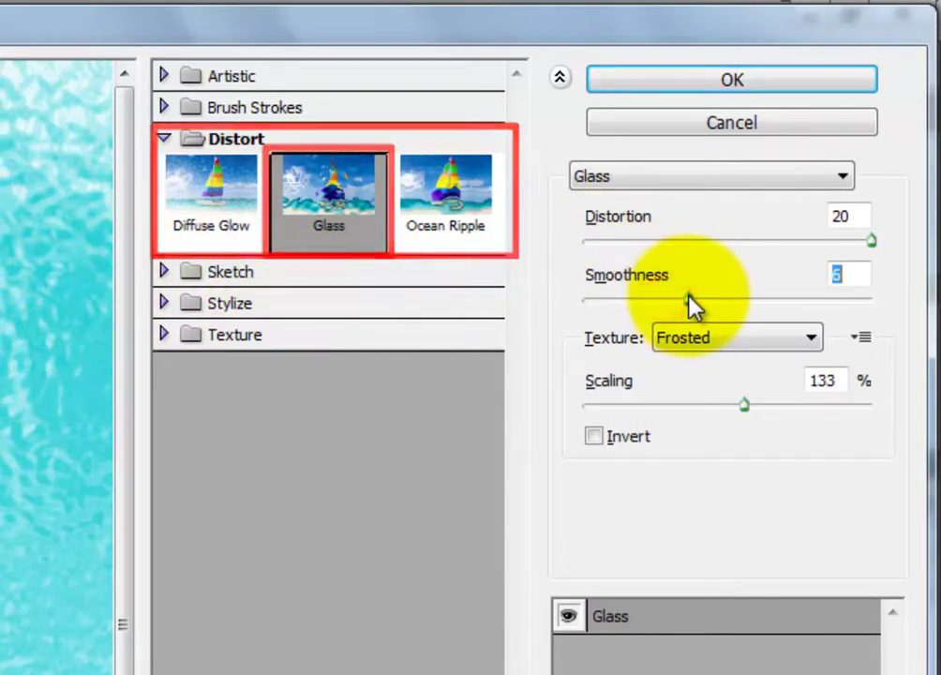
{"action": "left_click_drag", "start_coordinate": [744, 406], "coordinate": [661, 409]}
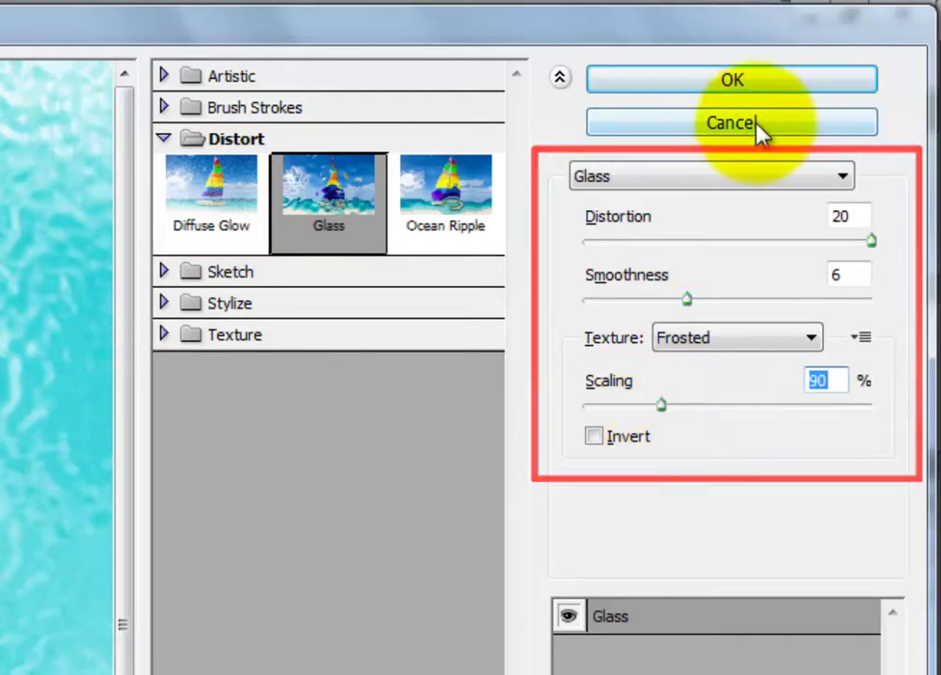
{"action": "left_click", "coordinate": [755, 79]}
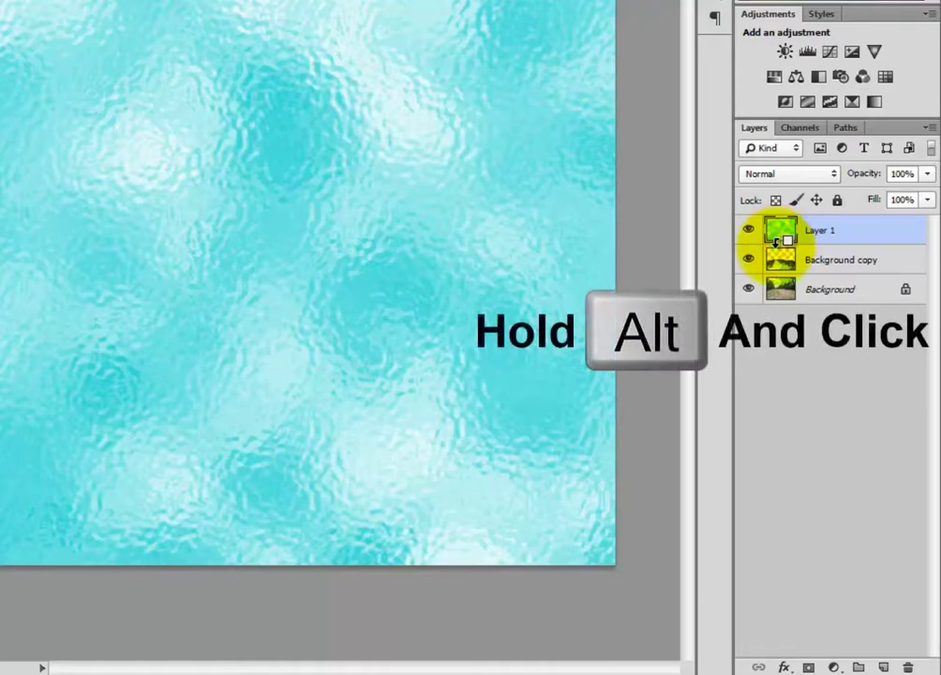
Clip Layer 1 to the Background copy in Multiply mode and add an empty Layer 2.
{"action": "left_click", "coordinate": [776, 242], "text": "alt"}
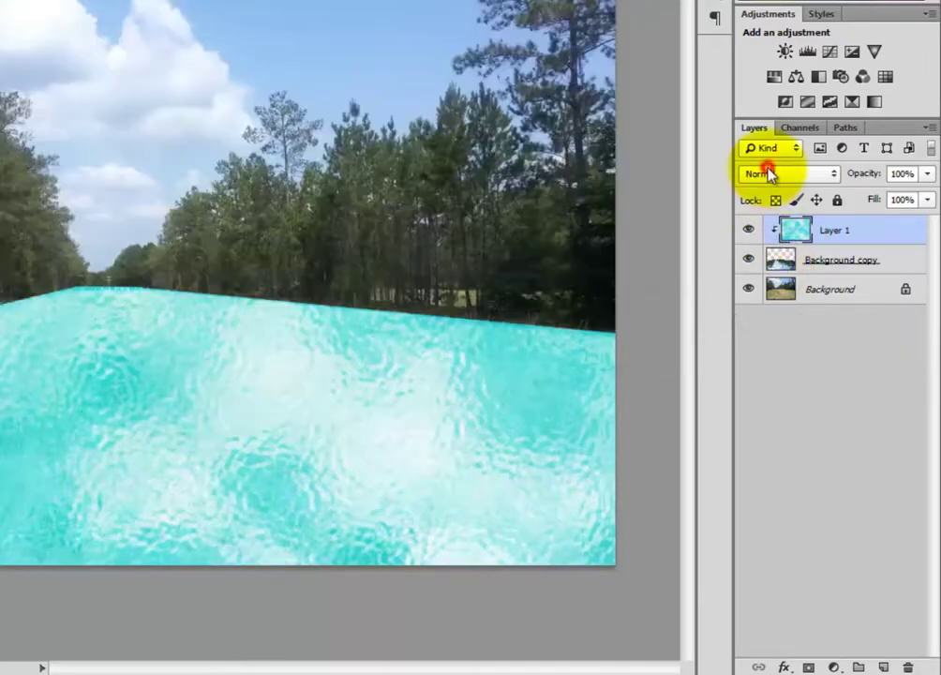
{"action": "left_click", "coordinate": [768, 174]}
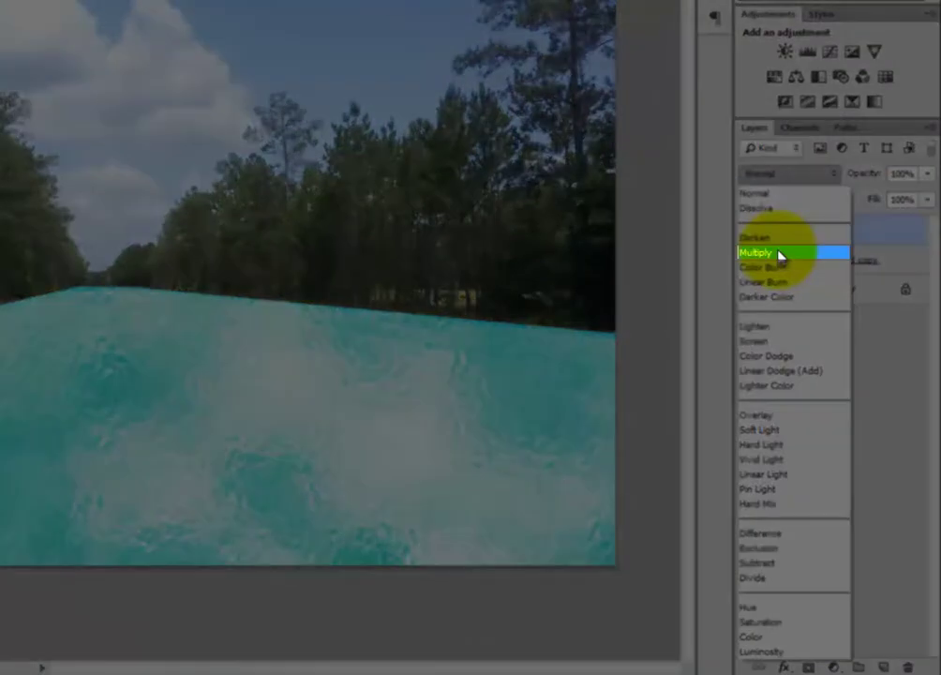
{"action": "left_click", "coordinate": [780, 254]}
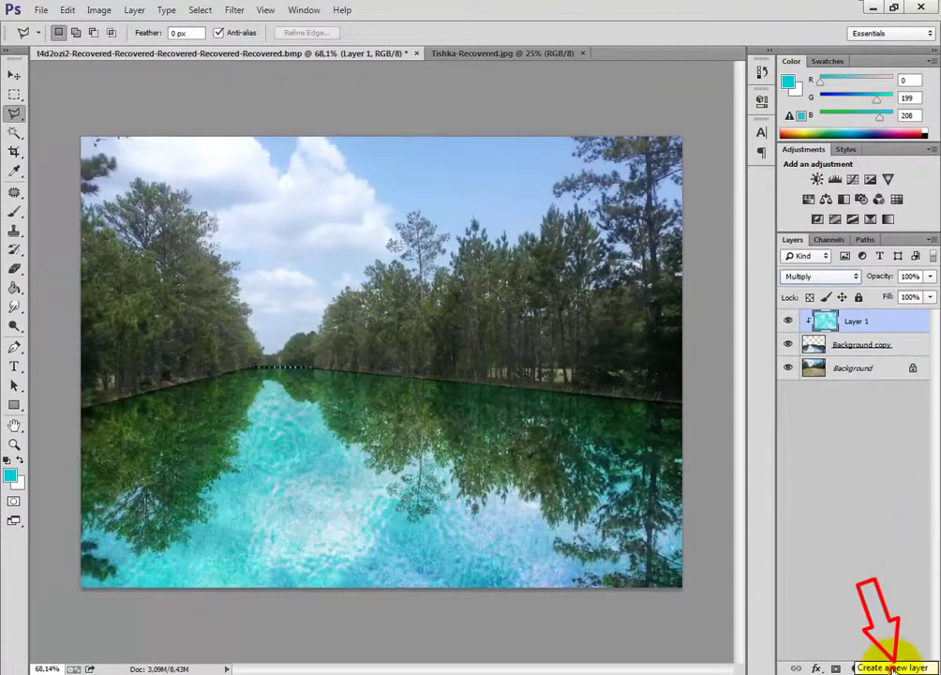
{"action": "left_click", "coordinate": [893, 667]}
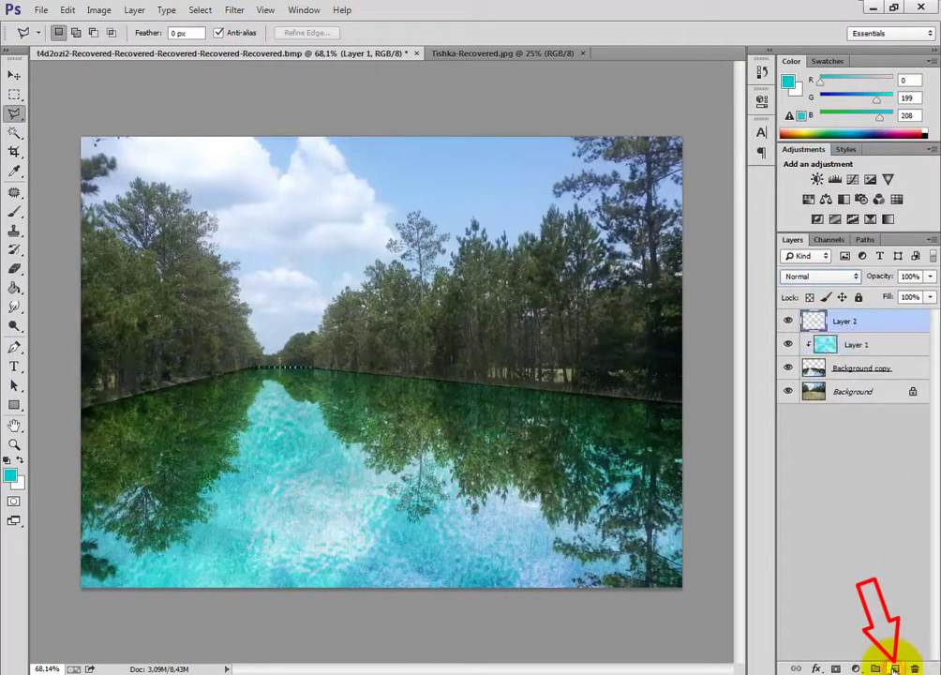
Enter hex 497bbe in the foreground colour picker to make it blue.
{"action": "left_click", "coordinate": [11, 478]}
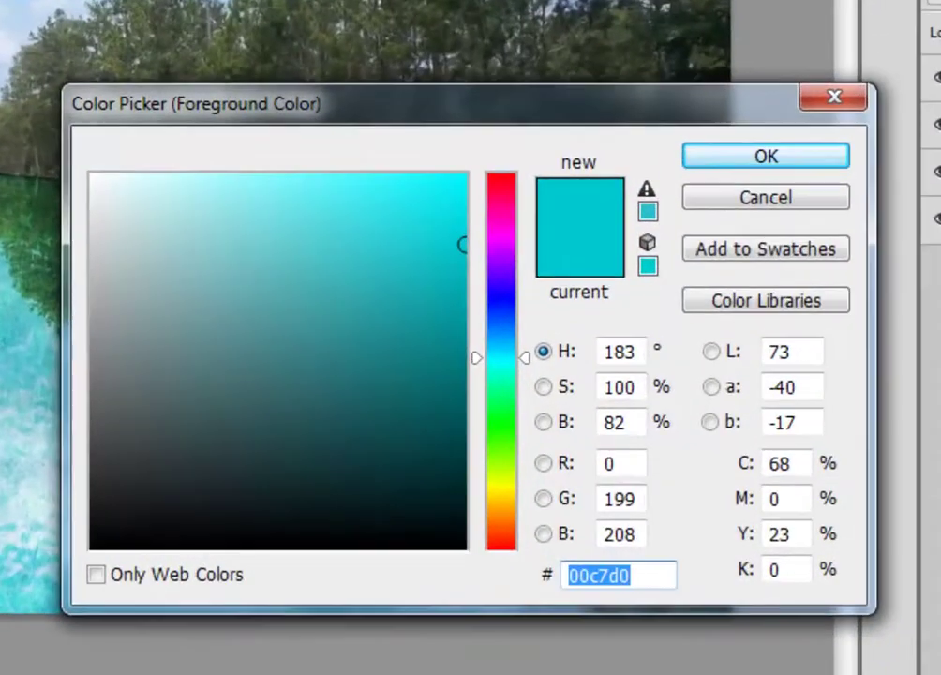
{"action": "type", "text": "4"}
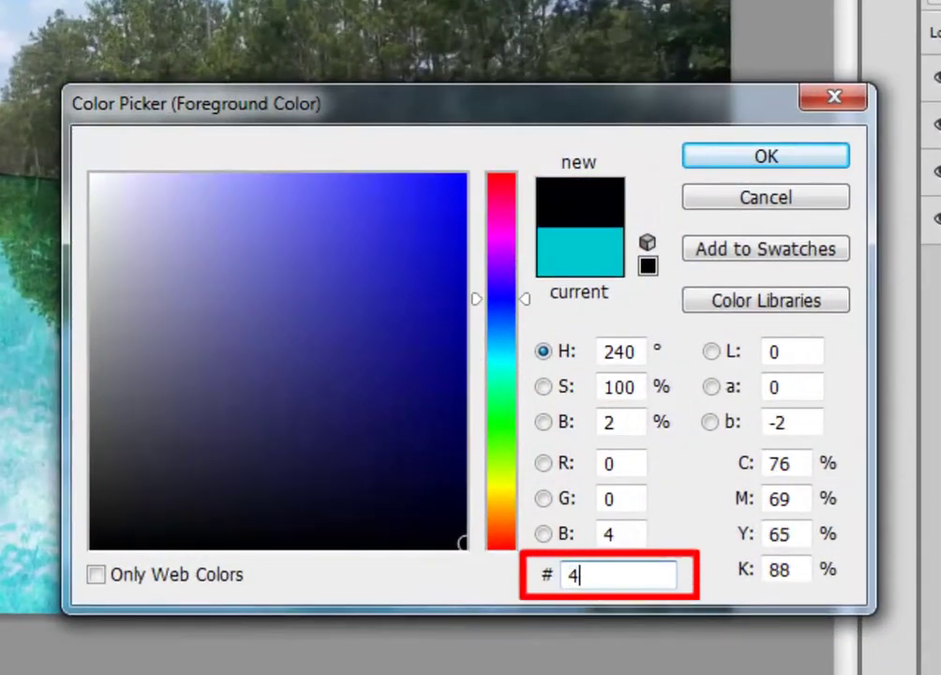
{"action": "type", "text": "97"}
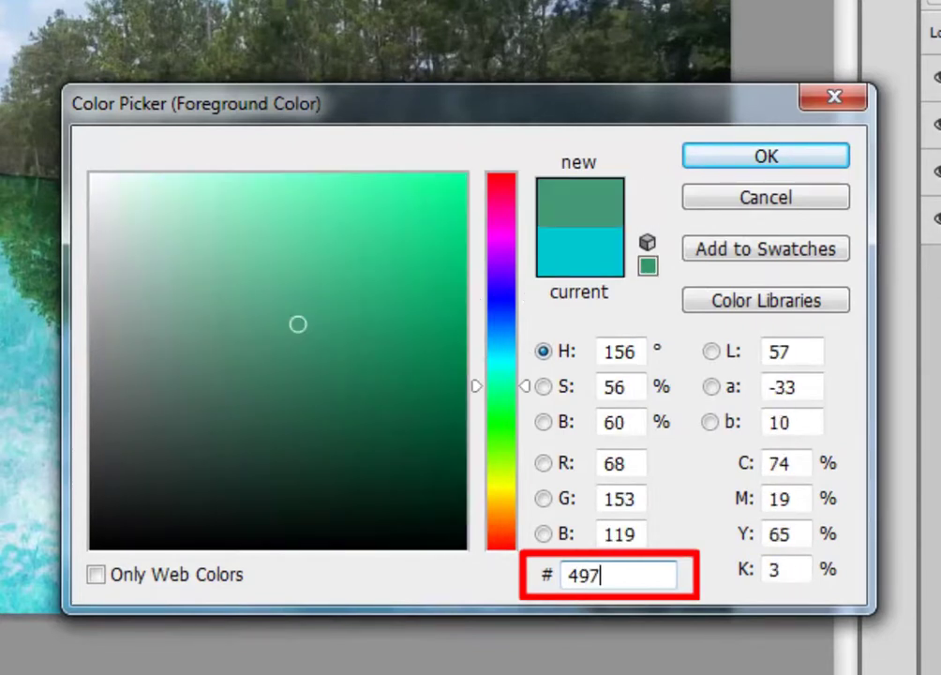
{"action": "type", "text": "bb"}
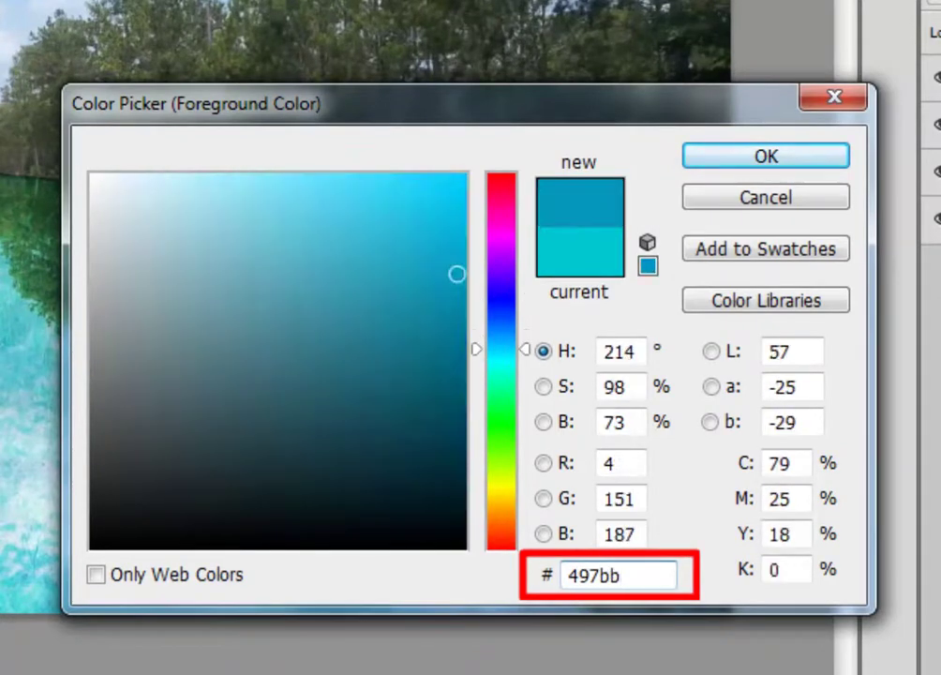
{"action": "type", "text": "e"}
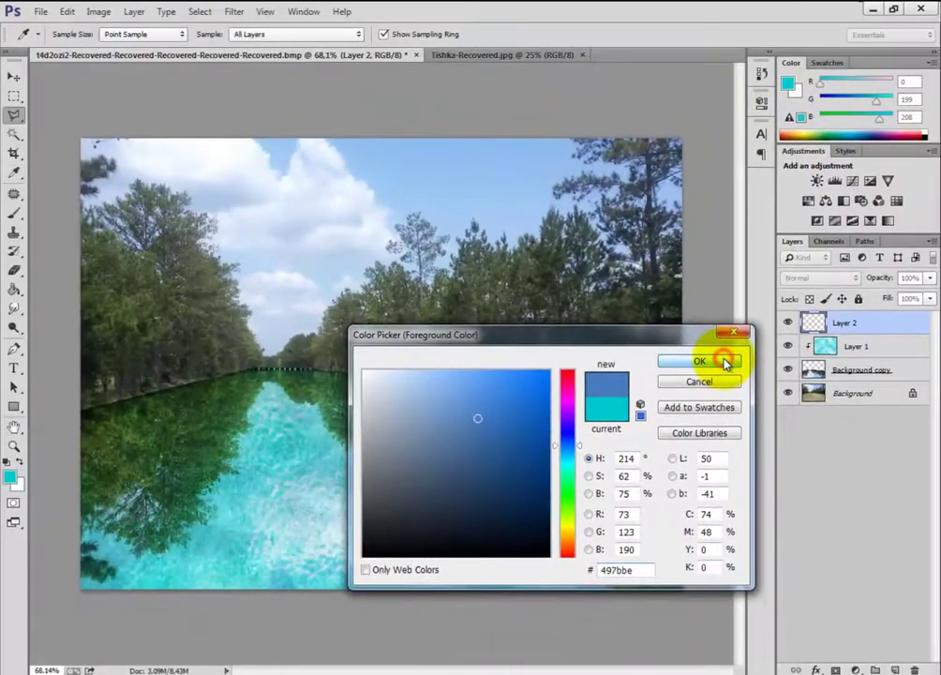
{"action": "left_click", "coordinate": [728, 364]}
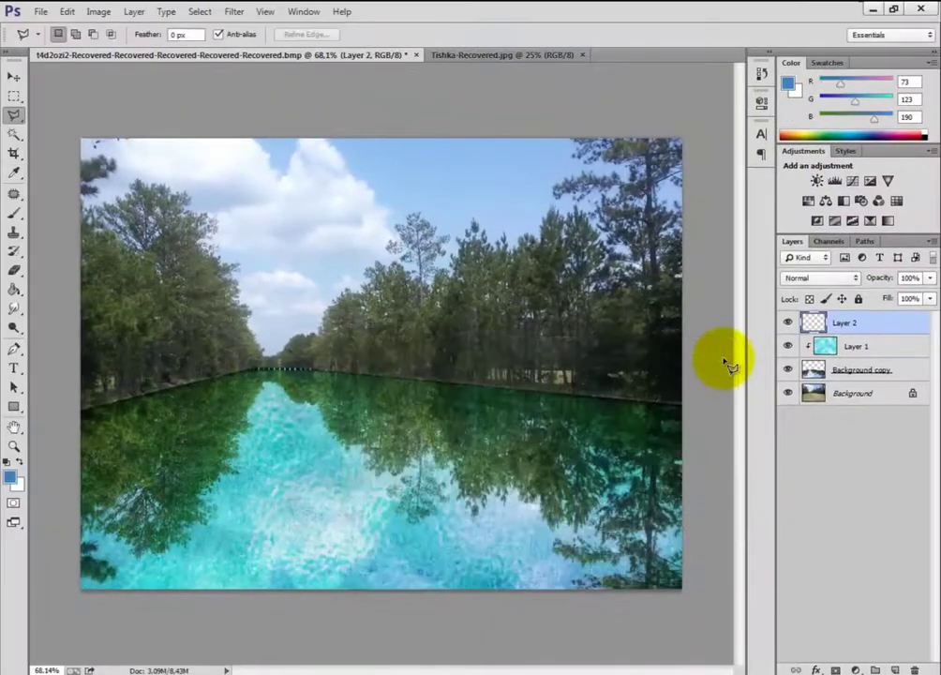
Paint-bucket fill Layer 2 with blue and clip it to the glass layer.
{"action": "left_click", "coordinate": [15, 291]}
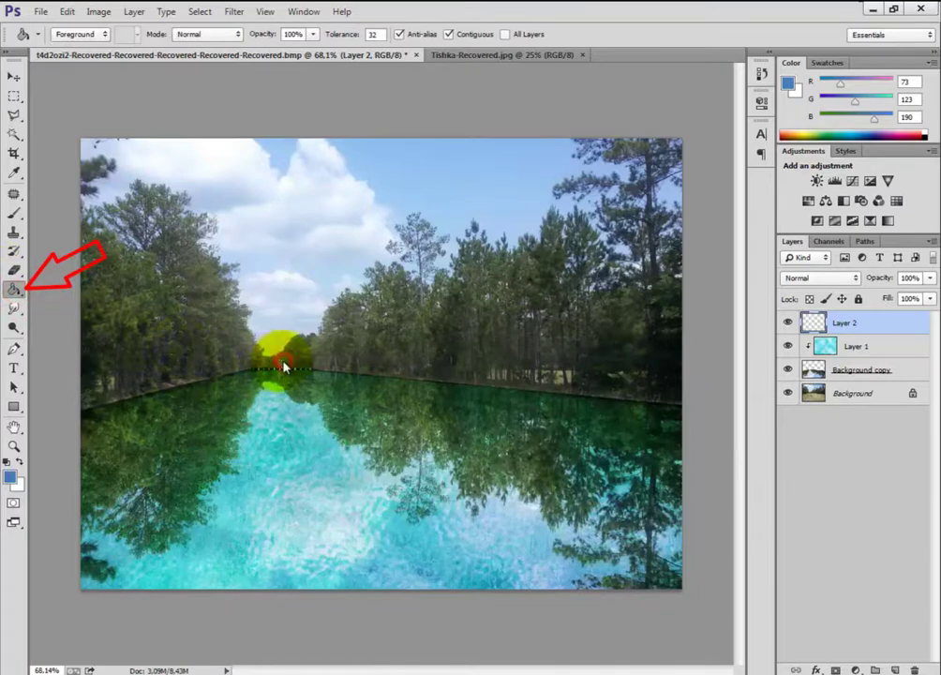
{"action": "left_click", "coordinate": [284, 365]}
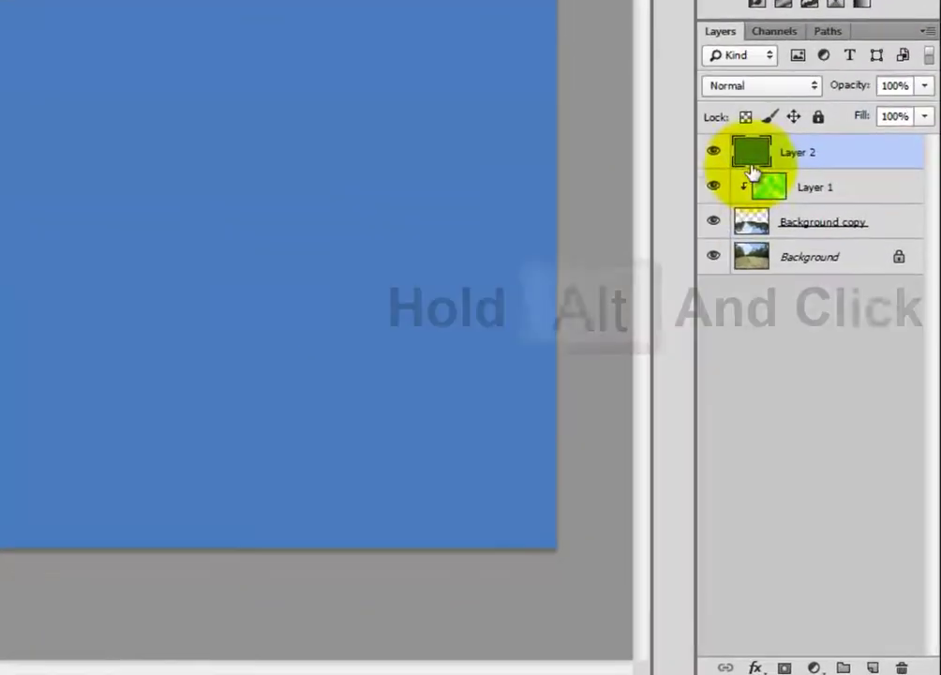
{"action": "left_click", "coordinate": [740, 165], "text": "alt"}
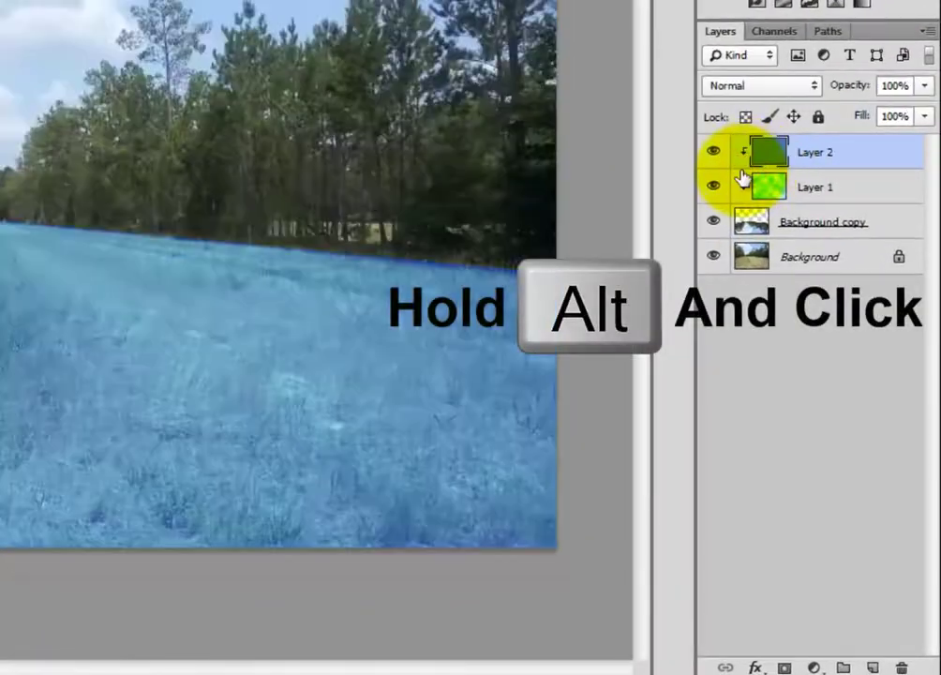
Set Layer 2 to Multiply and lower its opacity to about 36%.
{"action": "left_click", "coordinate": [741, 93]}
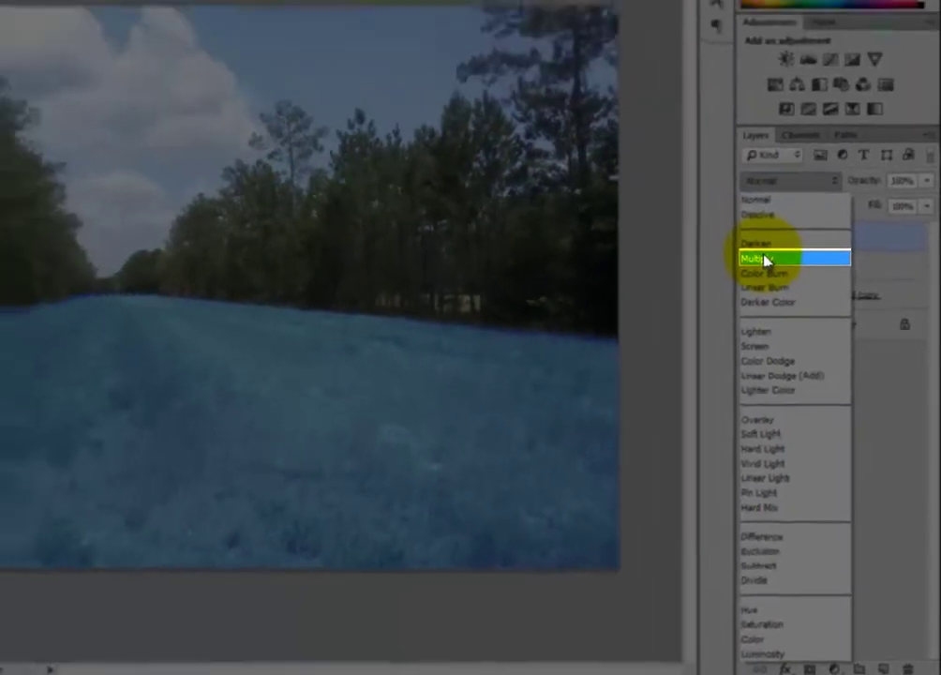
{"action": "left_click", "coordinate": [732, 180]}
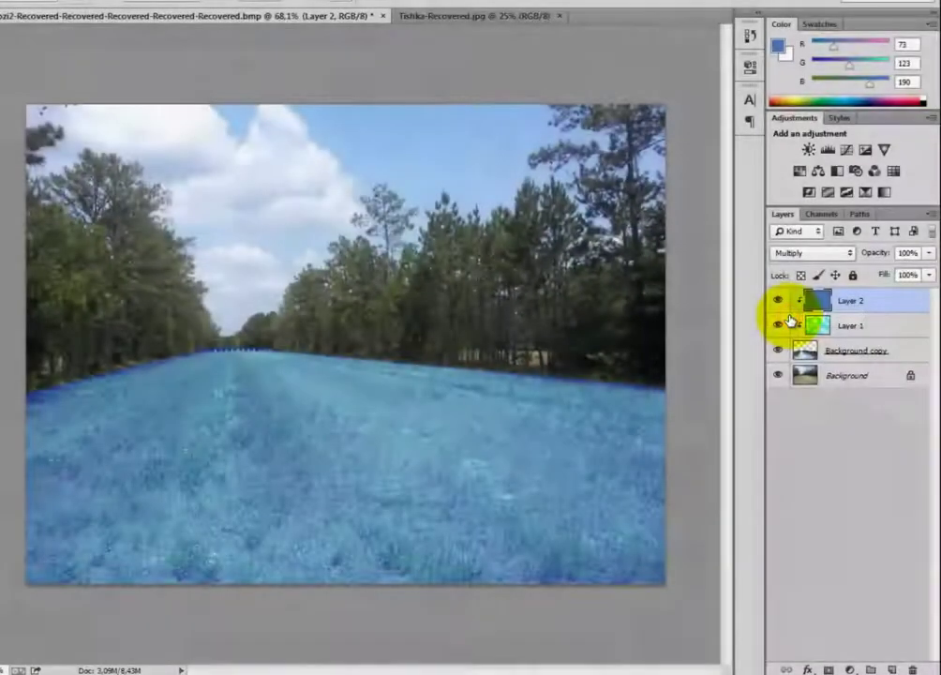
{"action": "left_click", "coordinate": [792, 334], "text": "alt"}
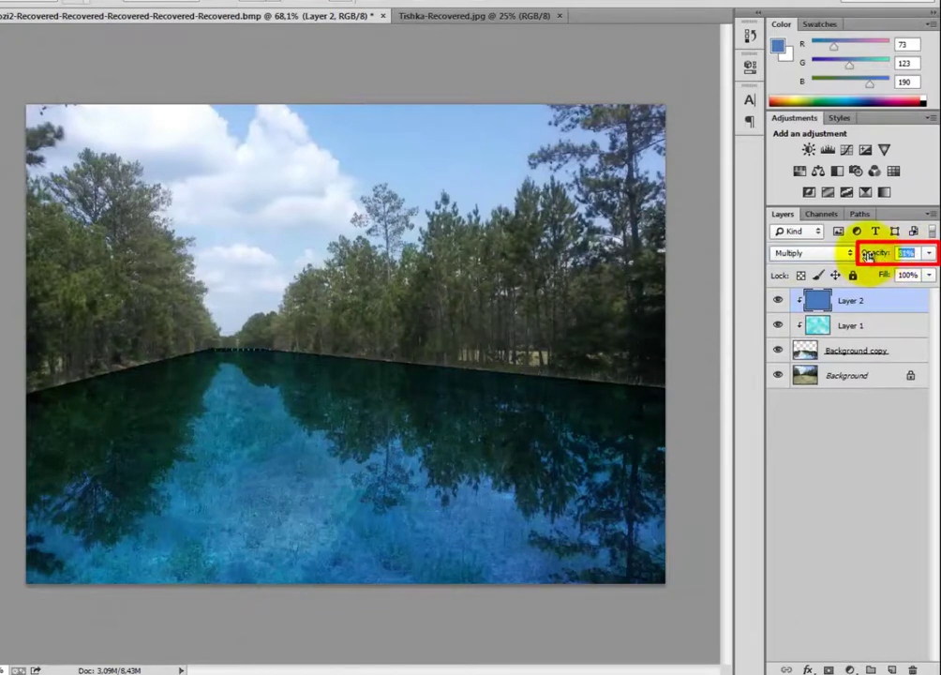
{"action": "left_click_drag", "start_coordinate": [868, 256], "coordinate": [849, 256]}
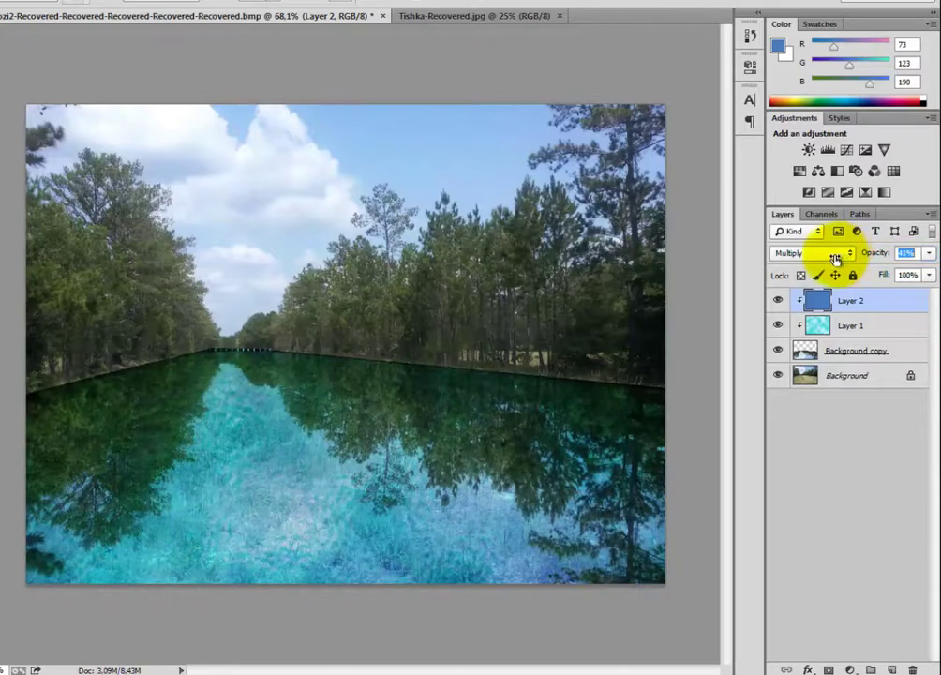
{"action": "left_click_drag", "start_coordinate": [834, 258], "coordinate": [834, 259]}
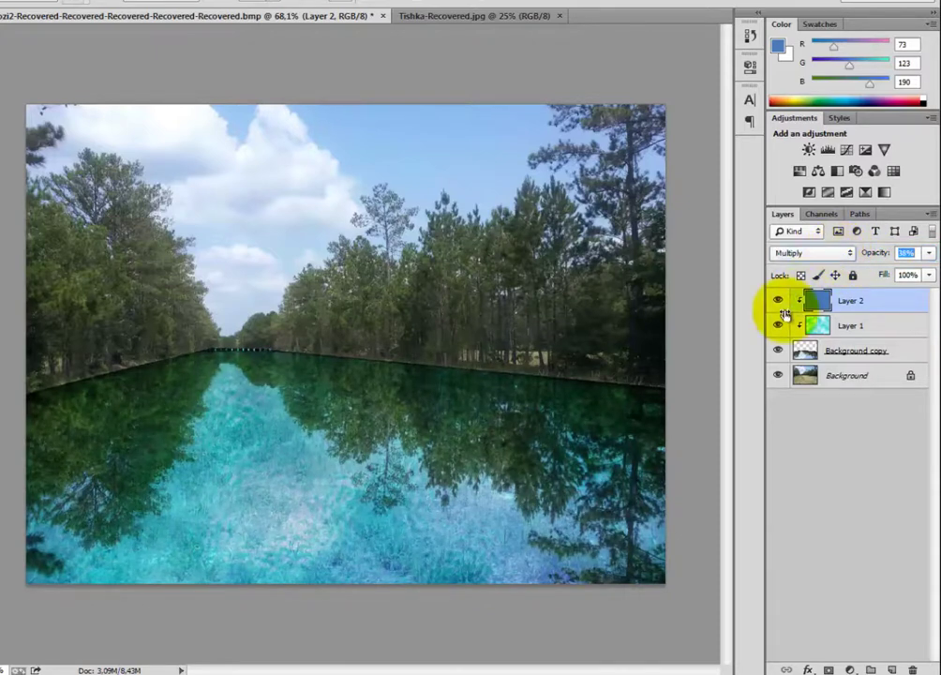